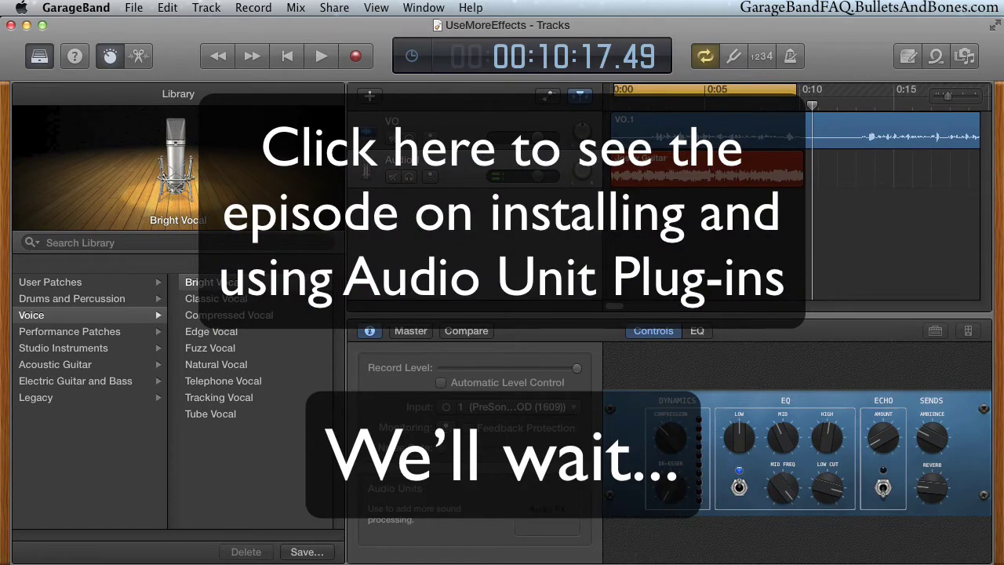
Replace Audio 1's Bright Vocal patch with the Voice > Natural Vocal patch.
key("super+shift+2")
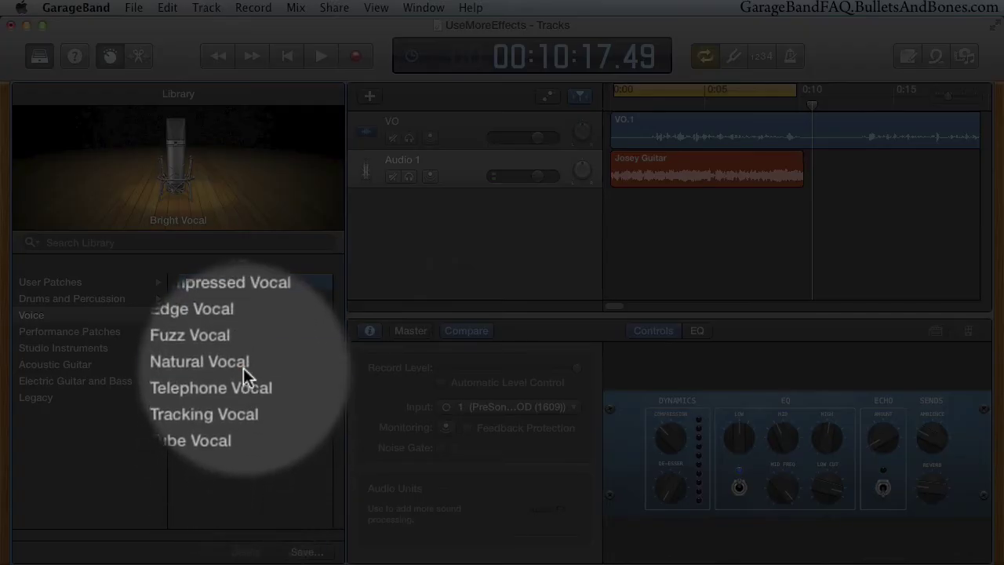
left_click(243, 367)
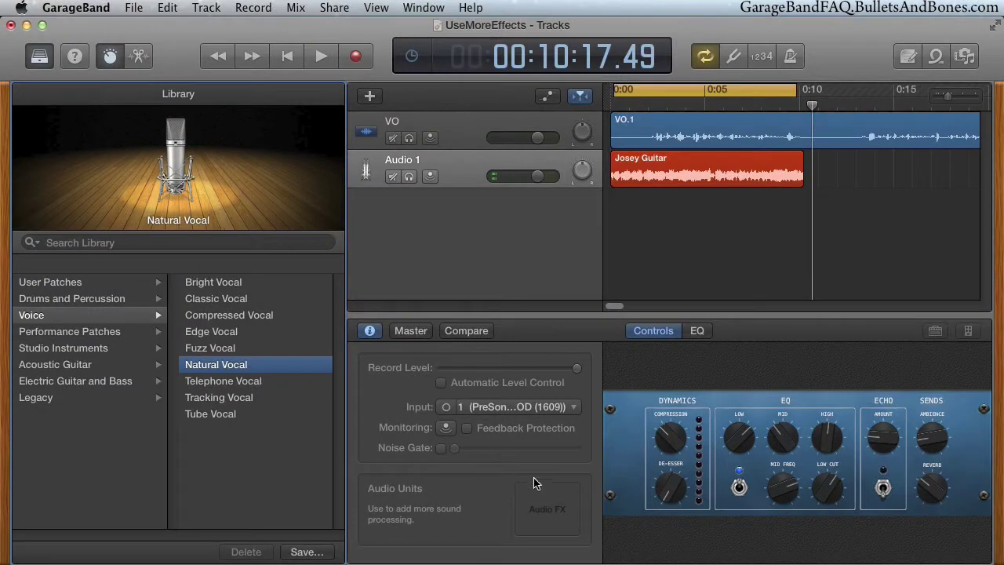
Add the stereo Airwindows Gate, kept active, then AUBandpass to Audio 1's effect slots.
left_click(541, 486)
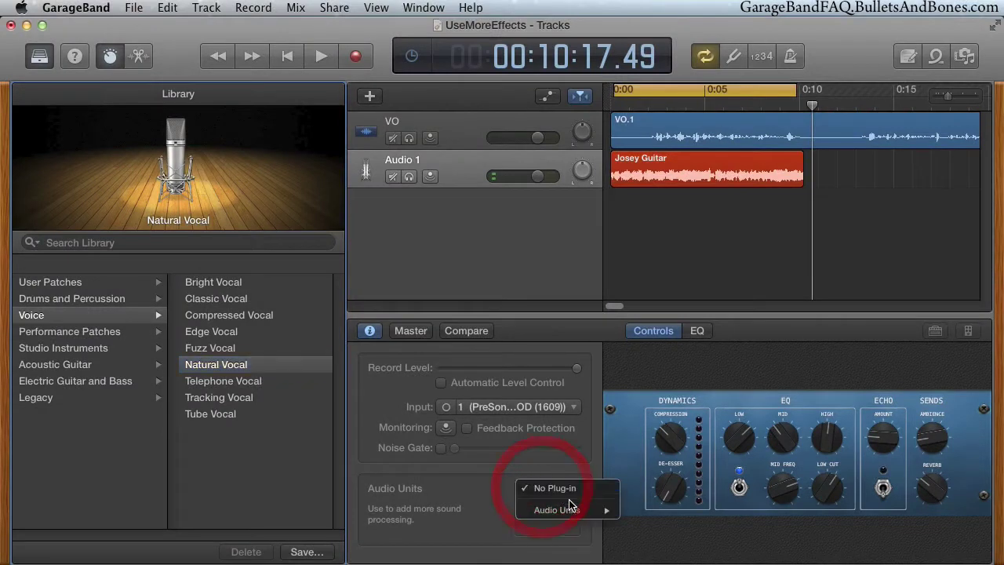
mouse_move(578, 510)
mouse_move(658, 515)
mouse_move(791, 517)
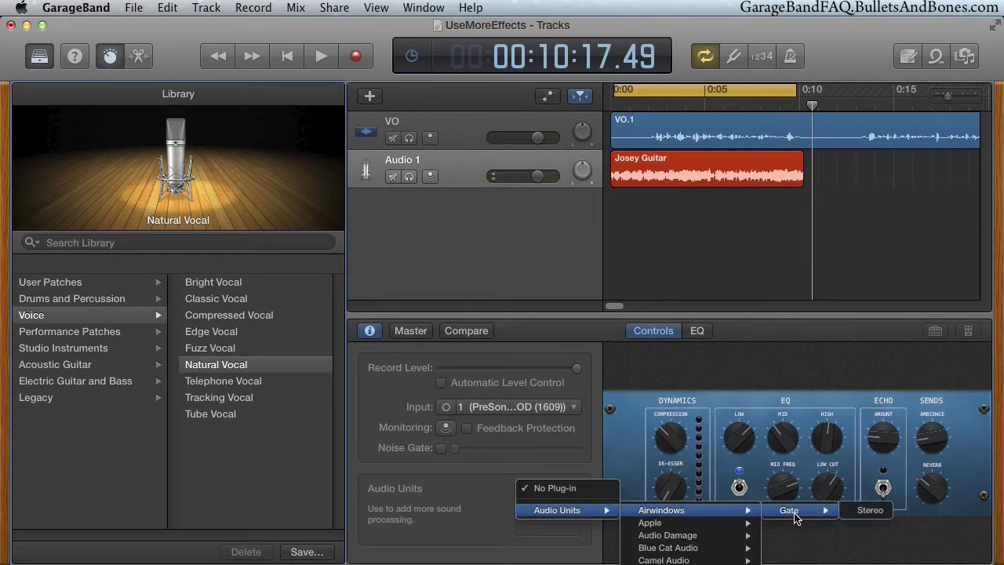
left_click(869, 509)
left_click(894, 315)
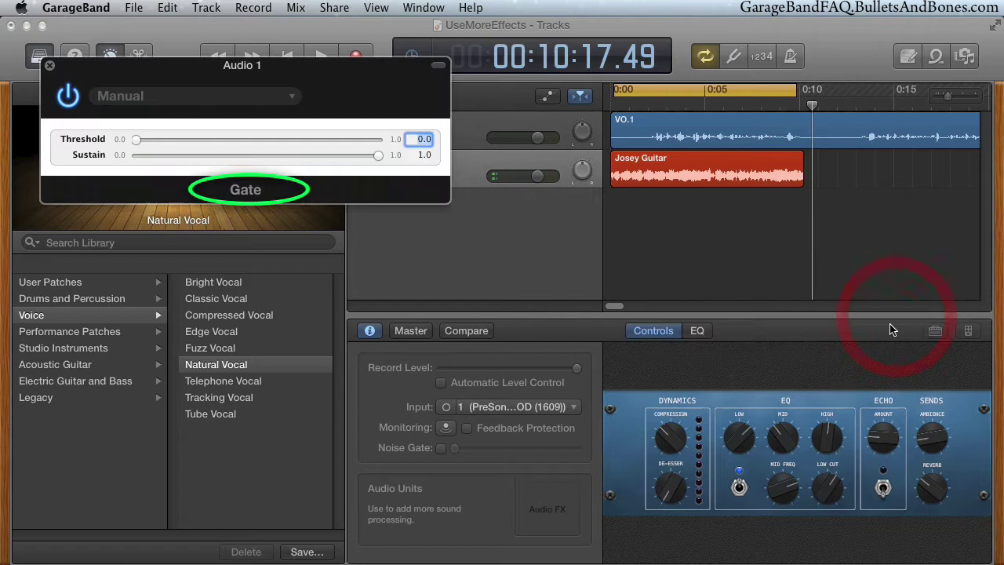
left_click(548, 488)
mouse_move(578, 523)
mouse_move(764, 539)
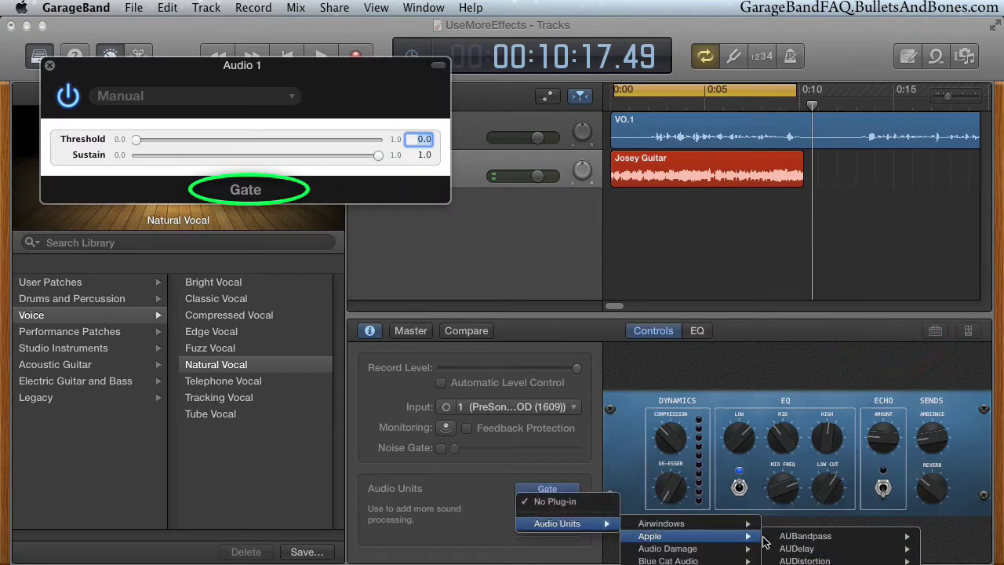
left_click(806, 537)
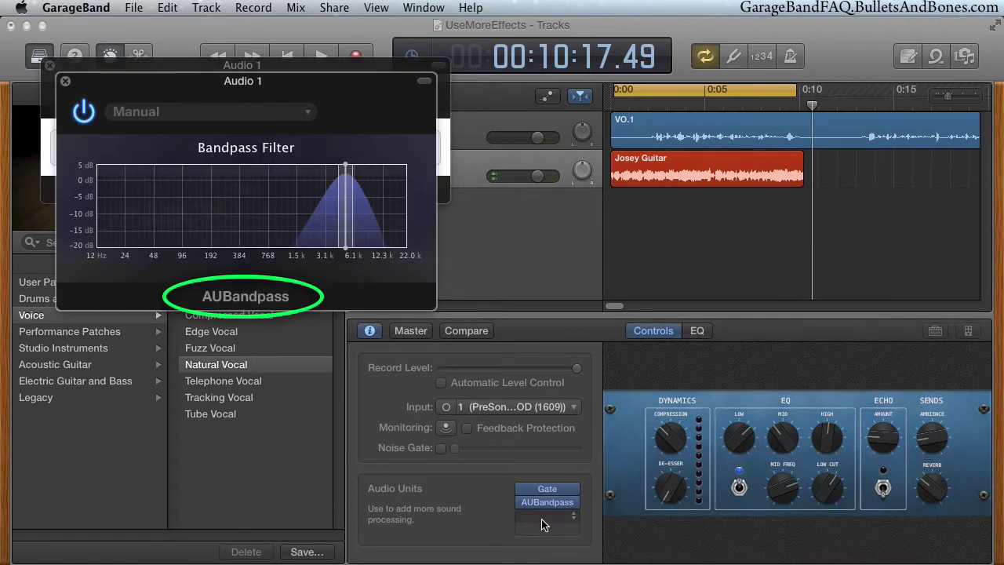
Add BC Chorus 4 and the stereo CamelCrusher plug-in below AUBandpass.
left_click(547, 516)
mouse_move(571, 538)
mouse_move(667, 561)
left_click(808, 513)
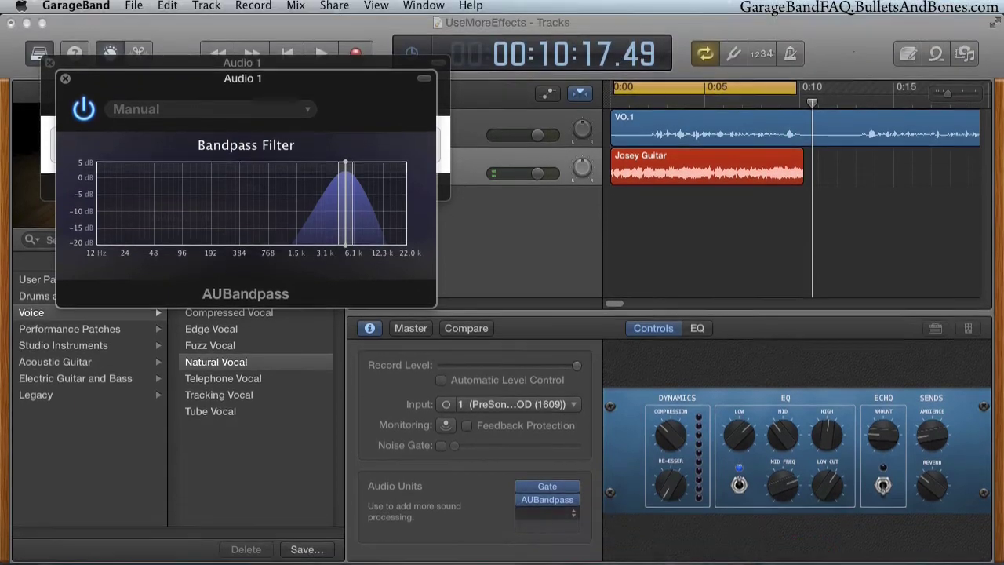
left_click(548, 465)
mouse_move(576, 488)
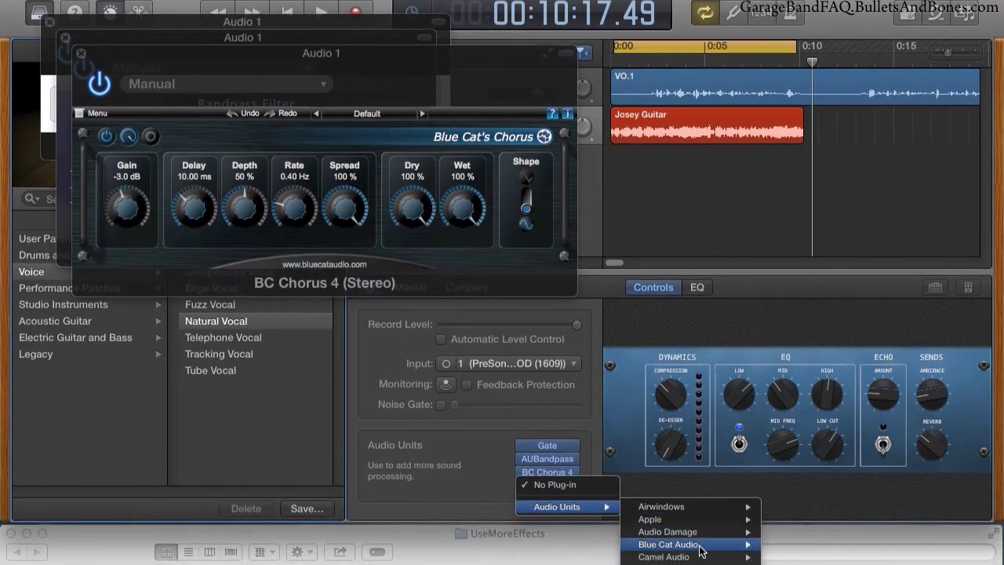
mouse_move(666, 556)
mouse_move(788, 557)
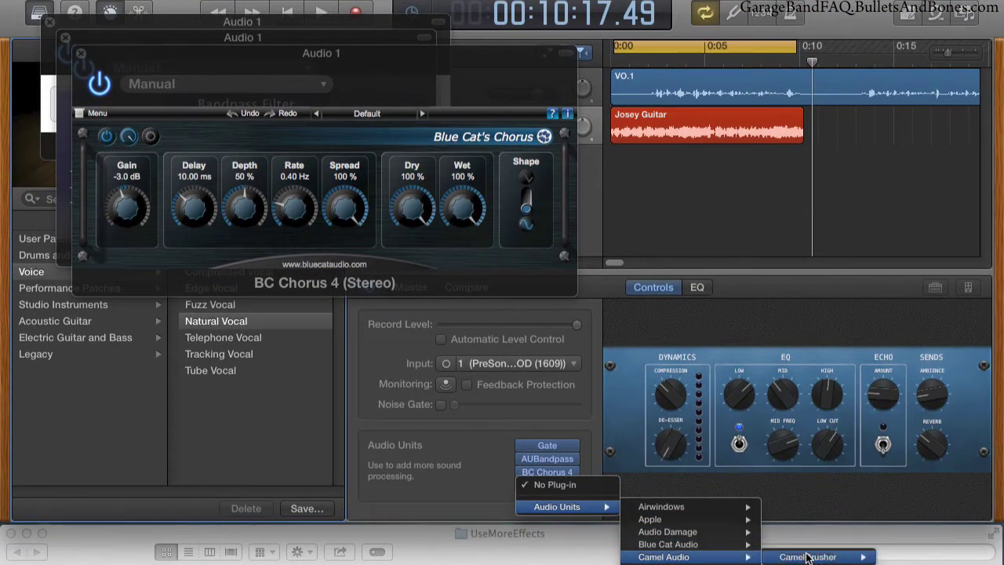
left_click(907, 557)
Close the four plug-in windows, then show and select the Master Track.
left_click(86, 59)
left_click(65, 81)
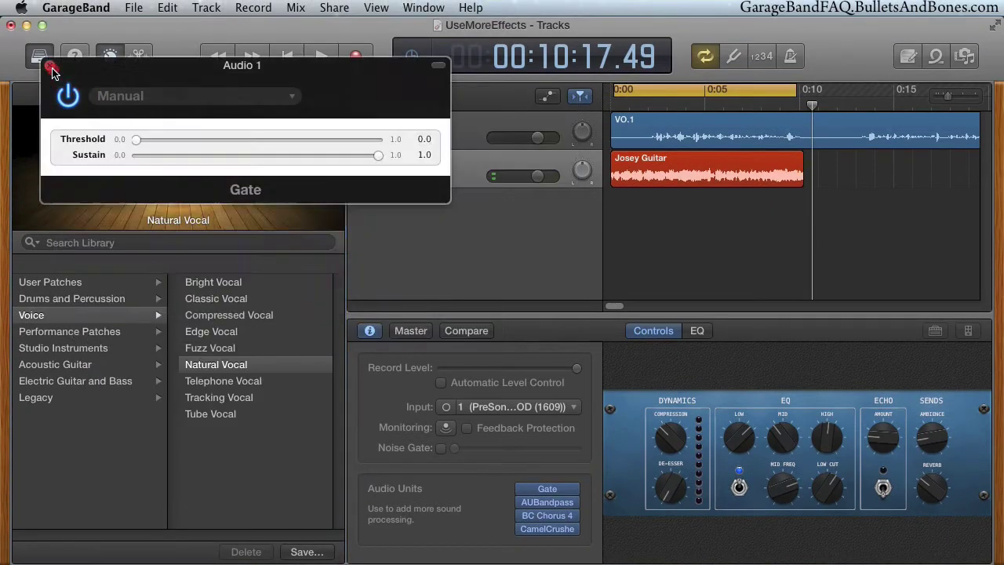
left_click(50, 69)
left_click(206, 8)
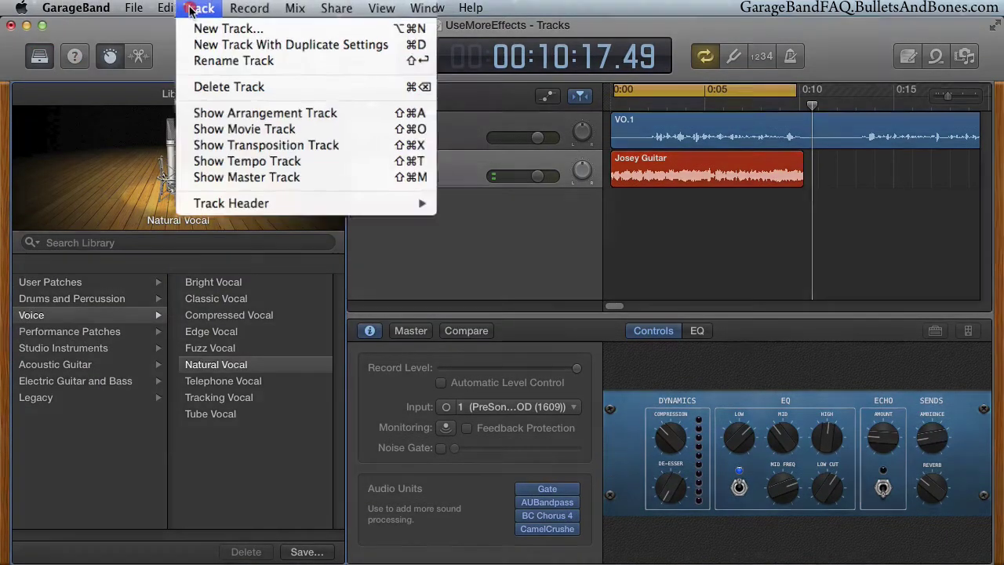
left_click(237, 171)
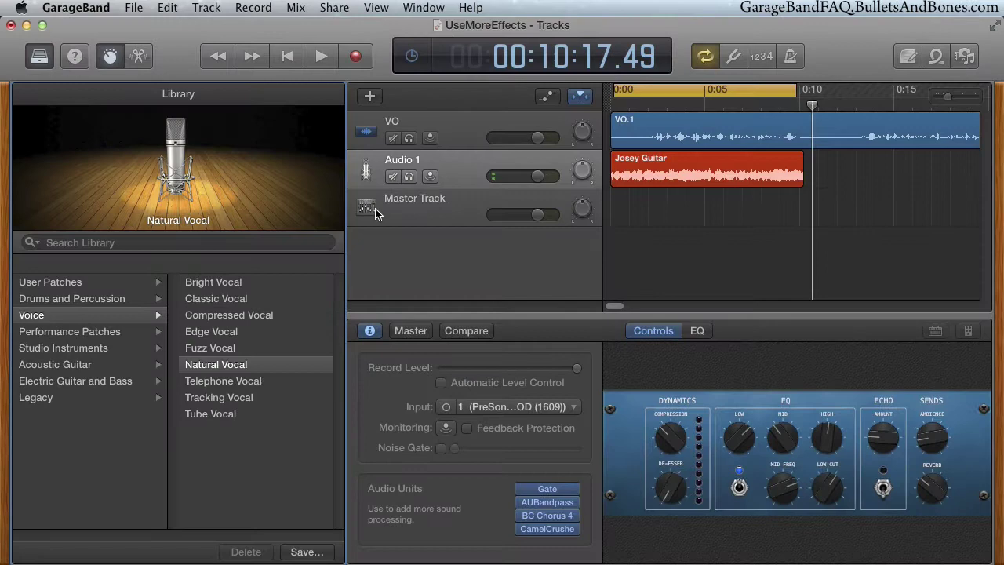
left_click(421, 216)
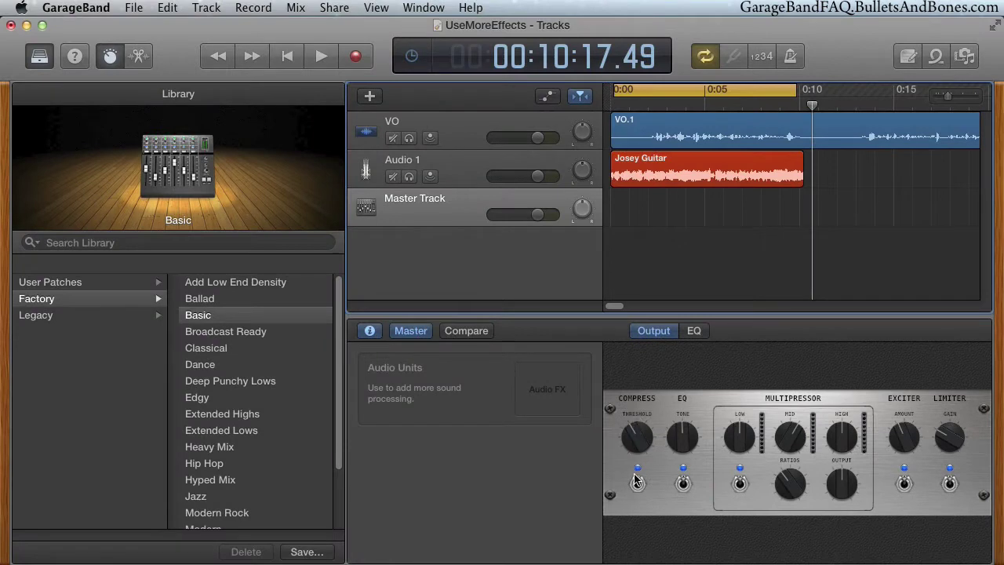
Switch off the master compressor, EQ, multipressor, exciter and limiter.
left_click(636, 479)
left_click(683, 484)
left_click(739, 484)
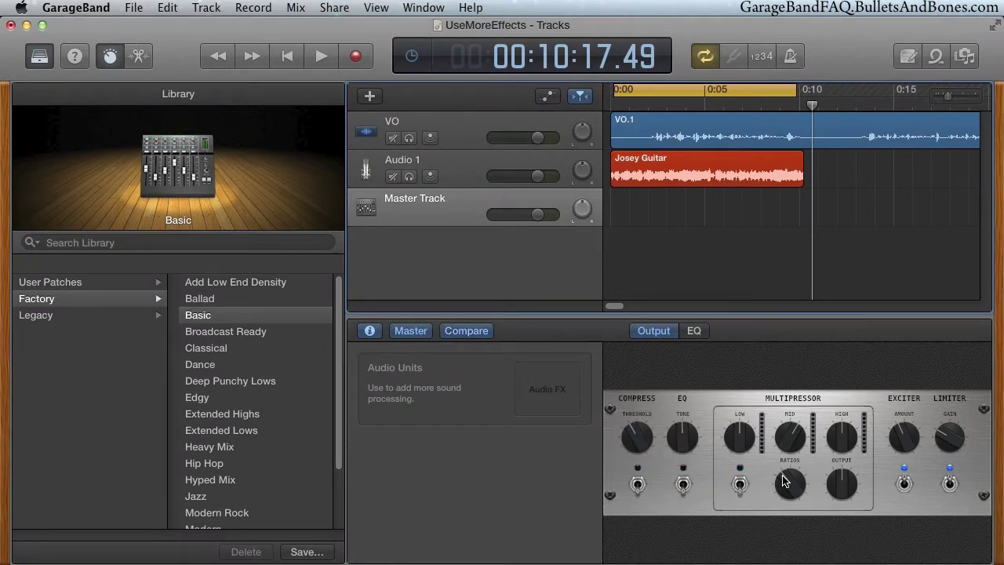
left_click(905, 484)
left_click(950, 484)
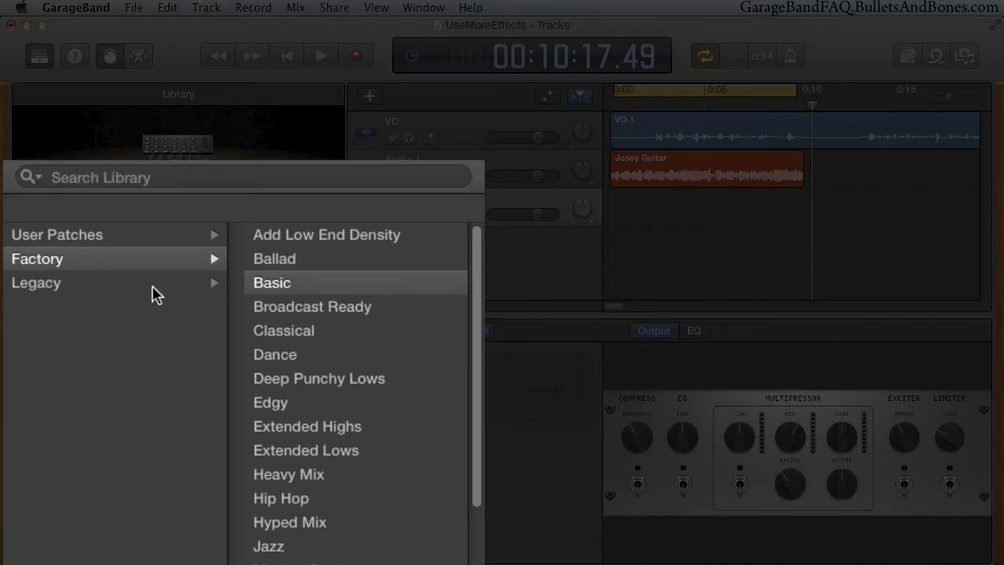
Load the Legacy > GarageBand > Basic > Default patch on the Master Track.
left_click(161, 284)
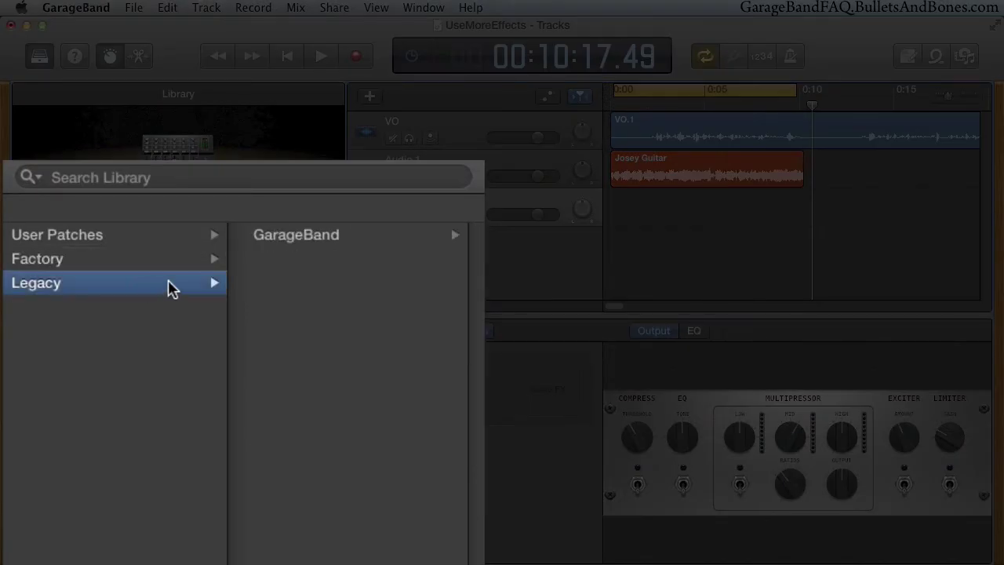
left_click(271, 237)
left_click(329, 237)
left_click(331, 235)
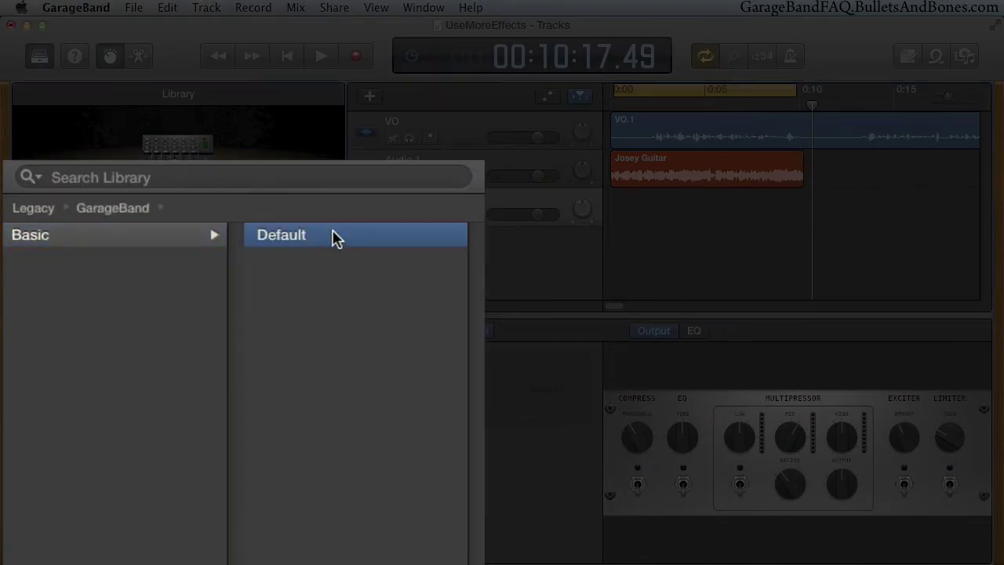
Insert Apple's AUPeakLimiter Audio Unit into the Master Track's empty effect slot.
left_click(547, 369)
left_click(553, 390)
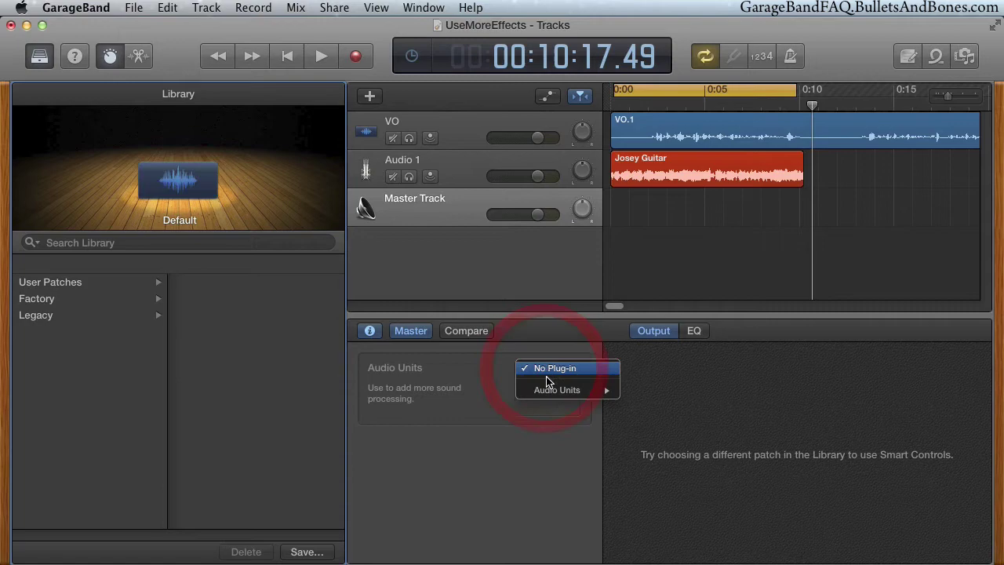
mouse_move(659, 396)
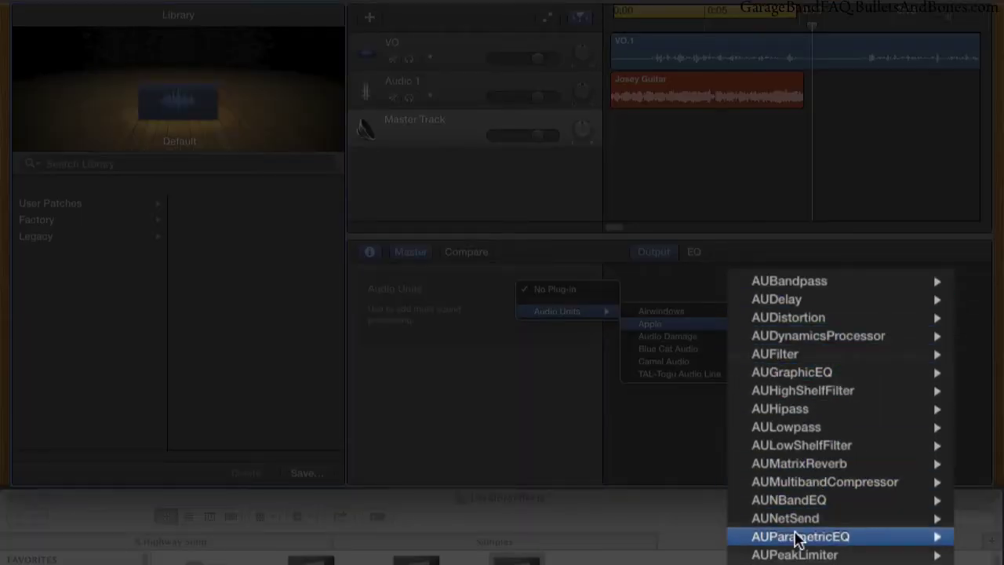
left_click(797, 550)
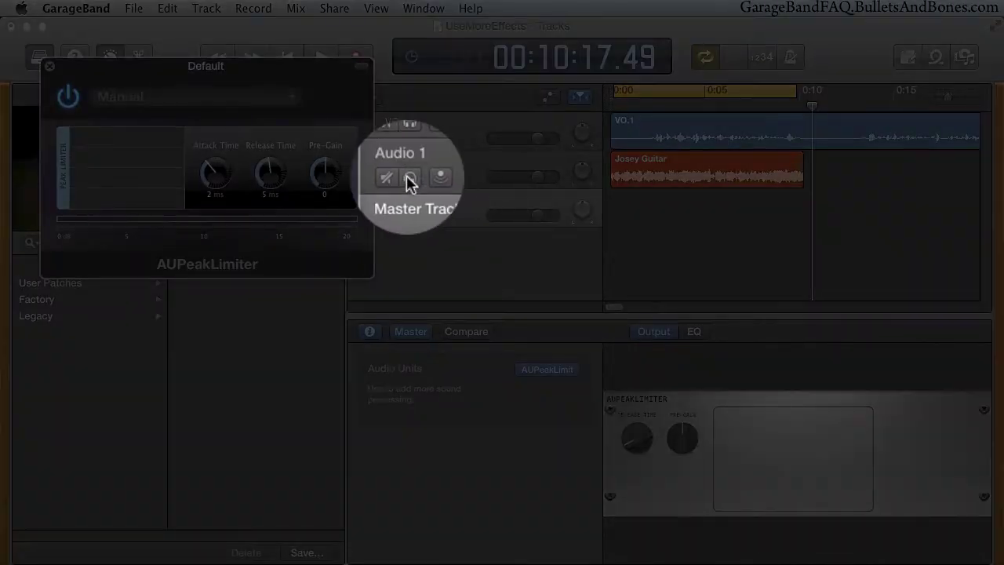
Solo Audio 1, export the song to disk, and import the .aif as a new track at 0:00.
left_click(408, 177)
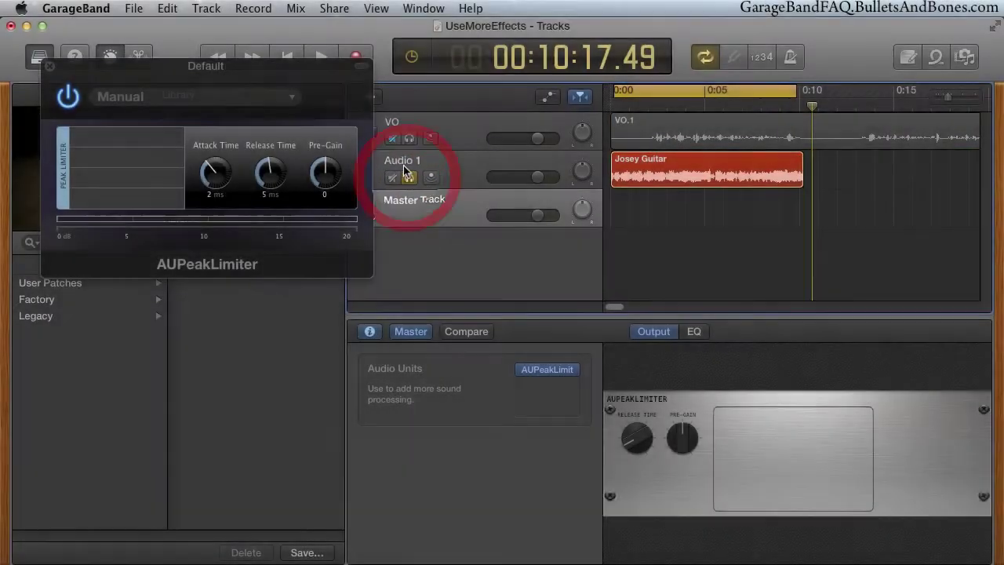
left_click(336, 8)
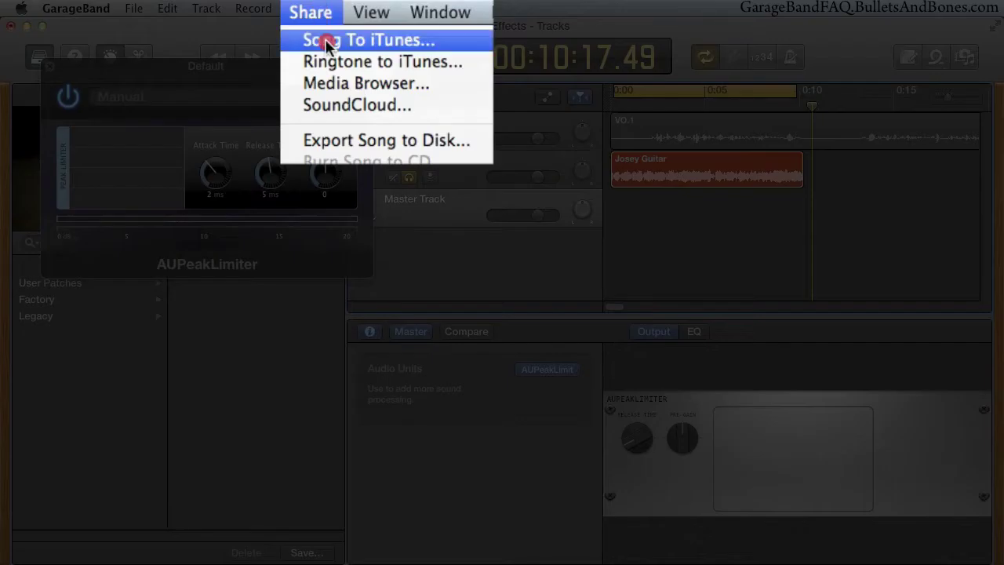
left_click(359, 136)
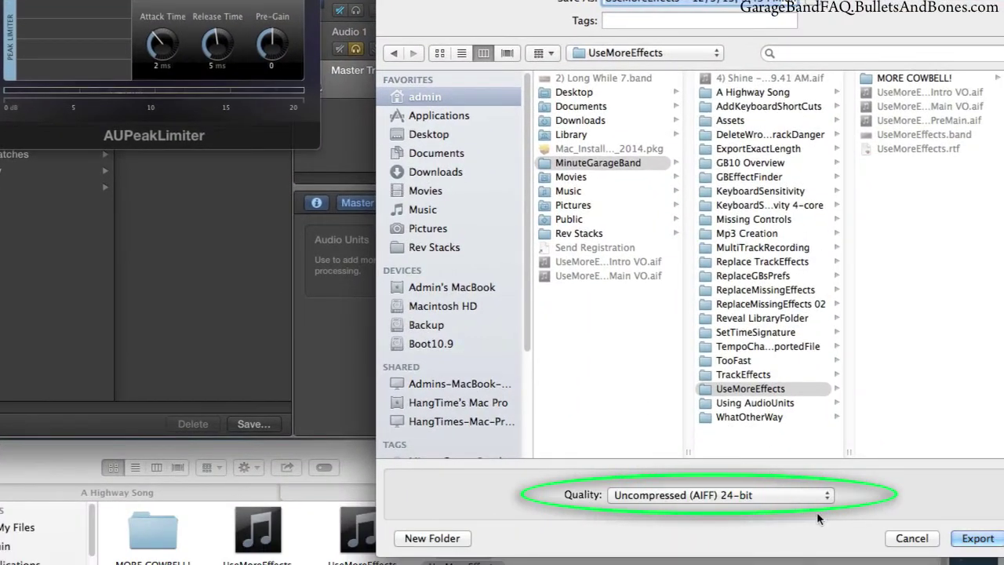
left_click(978, 538)
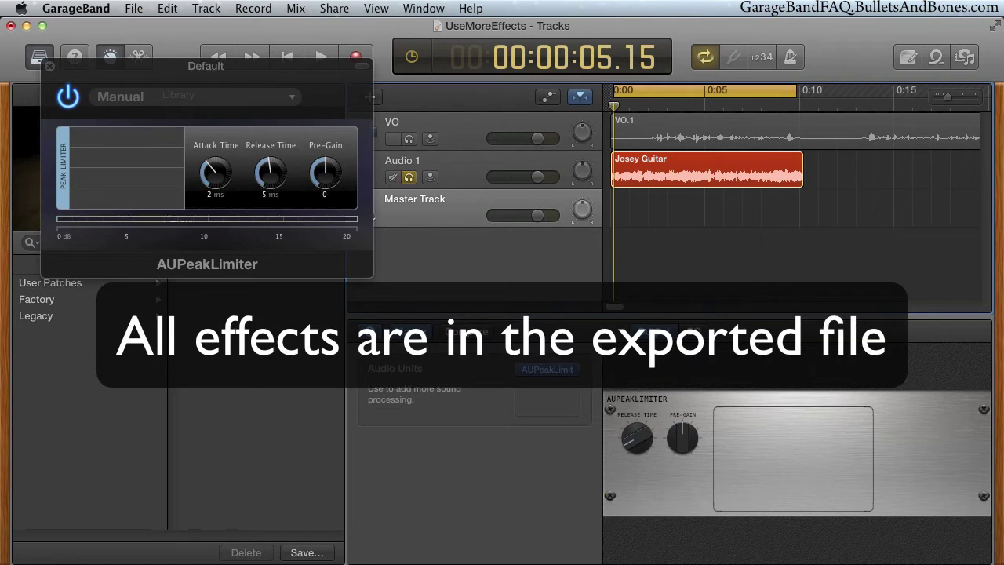
left_click_drag(493, 358, 639, 251)
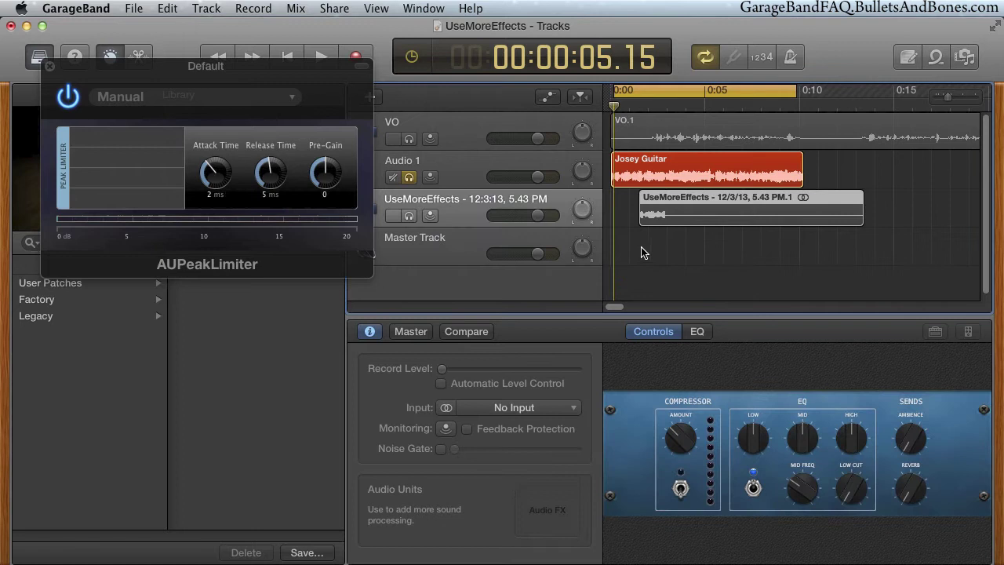
left_click_drag(679, 203, 650, 204)
Remove AUPeakLimiter from the Master Track, mute Audio 1, and select the UseMoreEffects track.
left_click(475, 245)
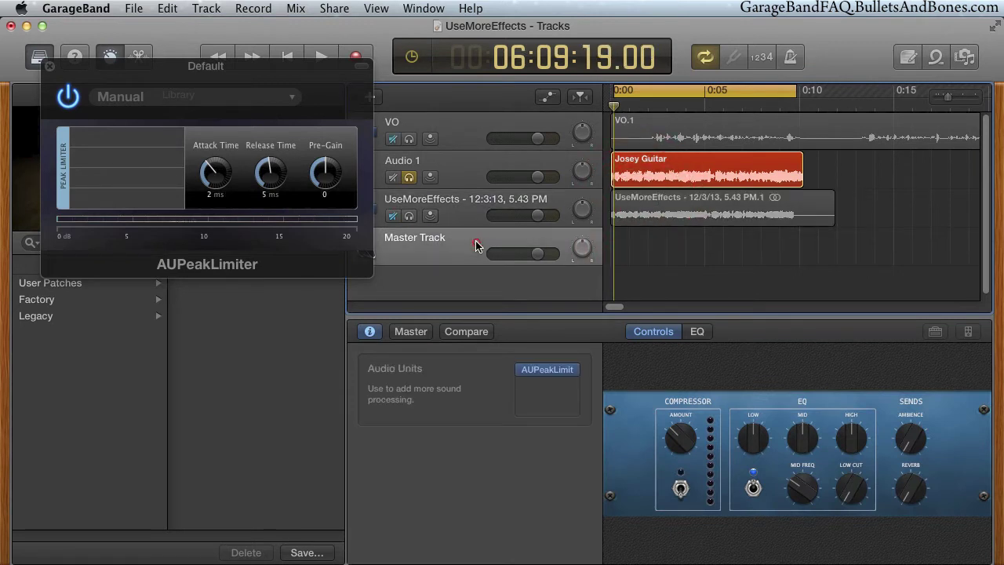
left_click(570, 370)
left_click(575, 392)
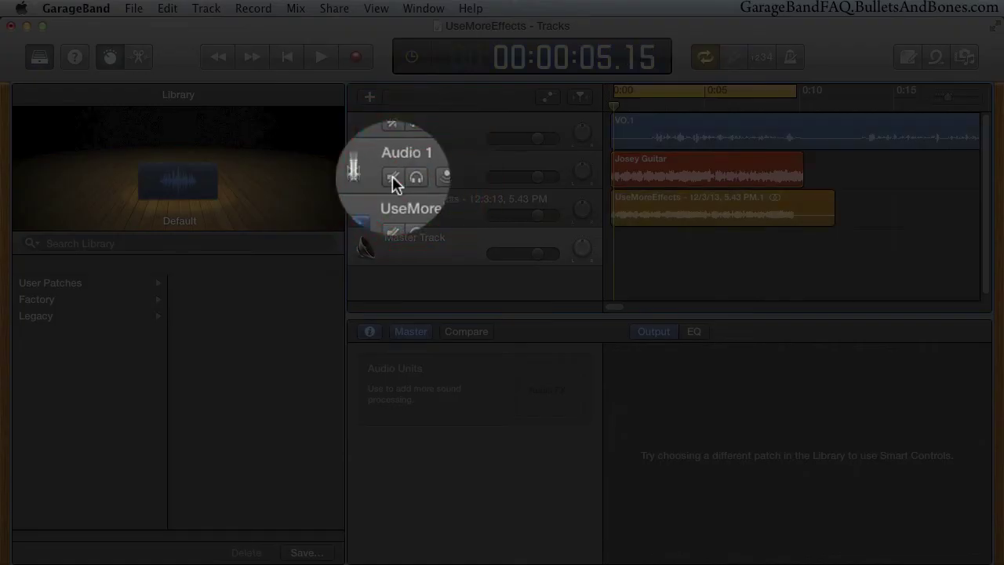
left_click(392, 178)
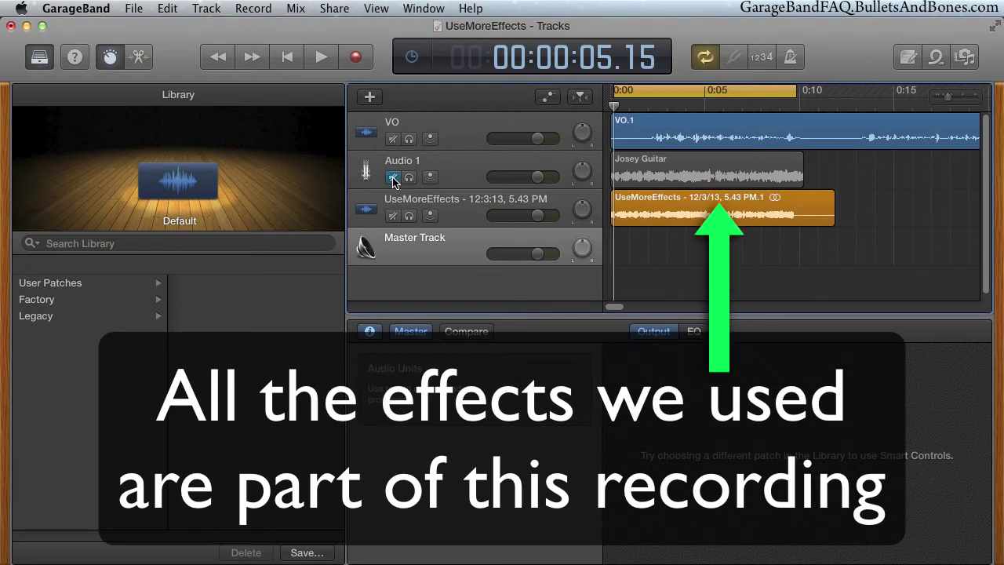
left_click(460, 217)
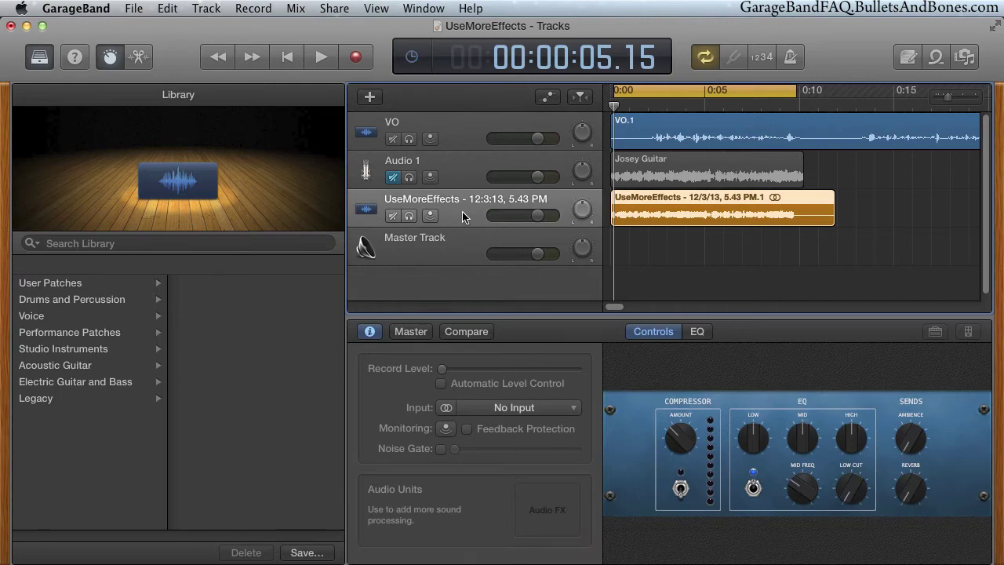
Delete the UseMoreEffects track along with its regions.
right_click(439, 198)
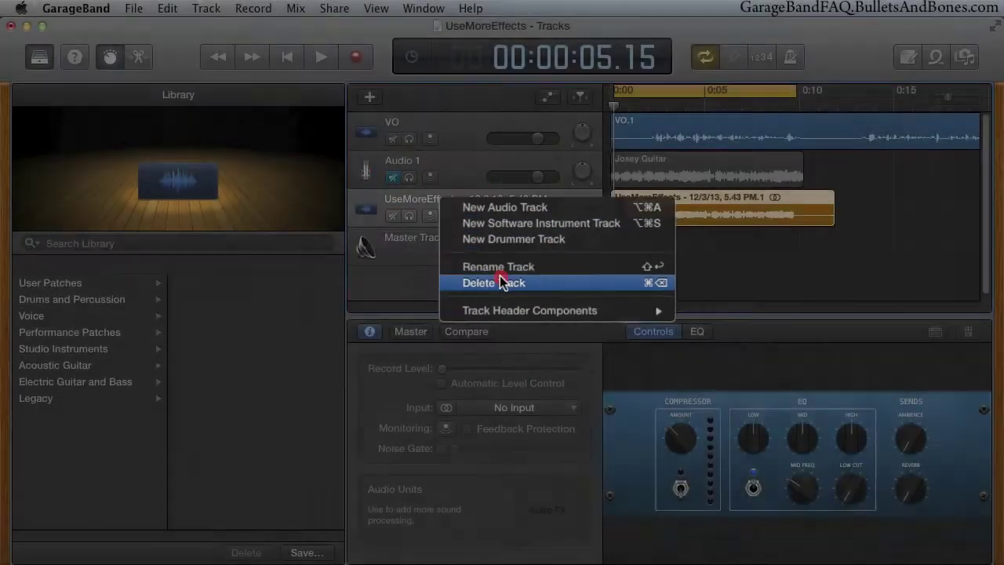
left_click(502, 282)
left_click(863, 298)
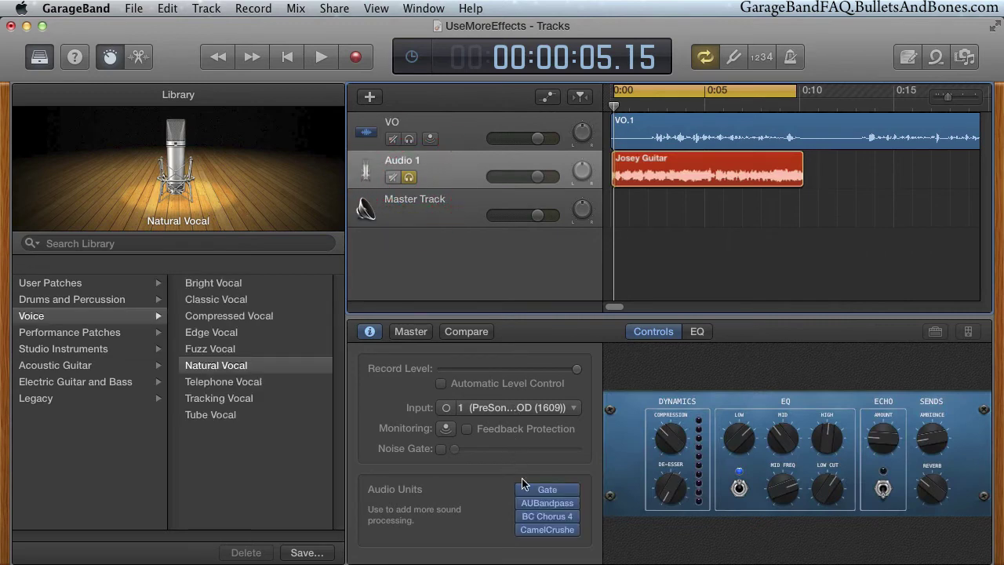
Open the Gate, AUBandpass, BC Chorus 4 and CamelCrusher settings windows on Audio 1.
left_click(547, 490)
left_click(547, 503)
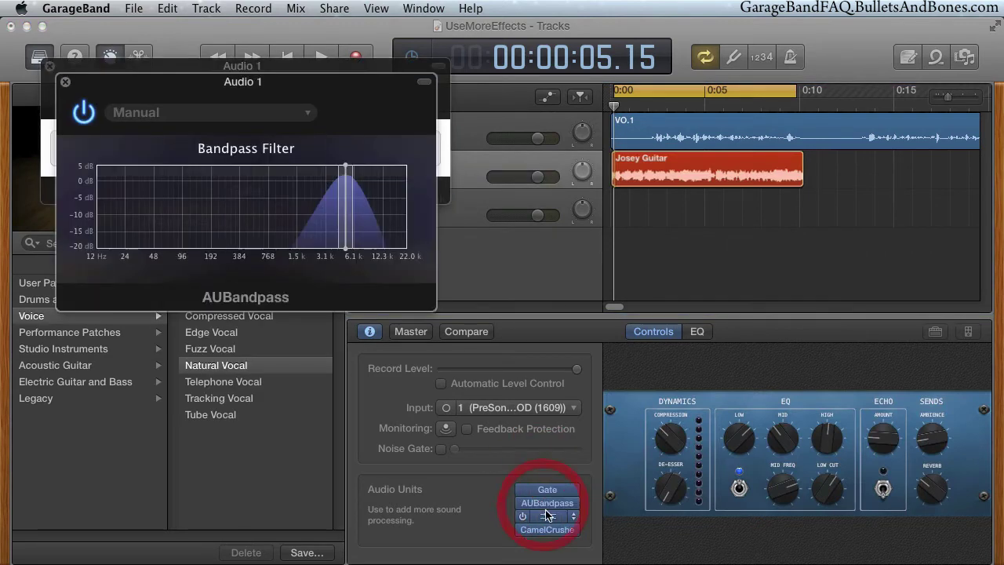
left_click(547, 516)
left_click(547, 530)
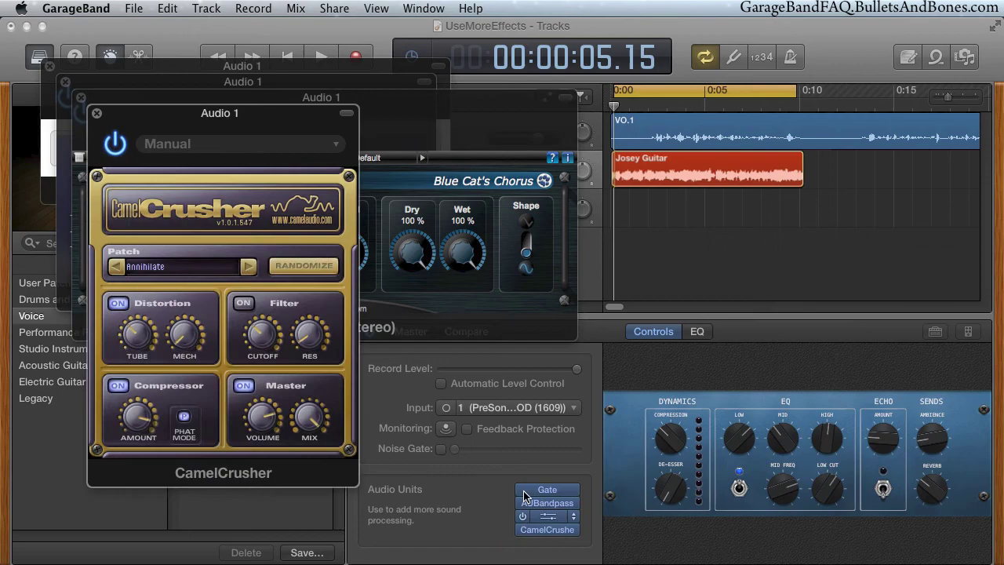
Export the song to disk again and import it as a new third track.
left_click(334, 8)
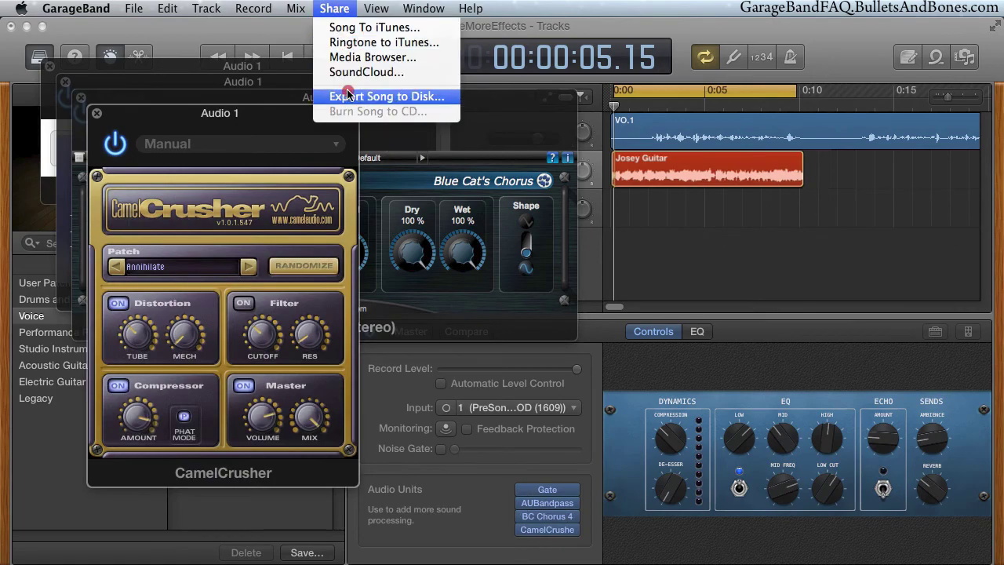
left_click(380, 95)
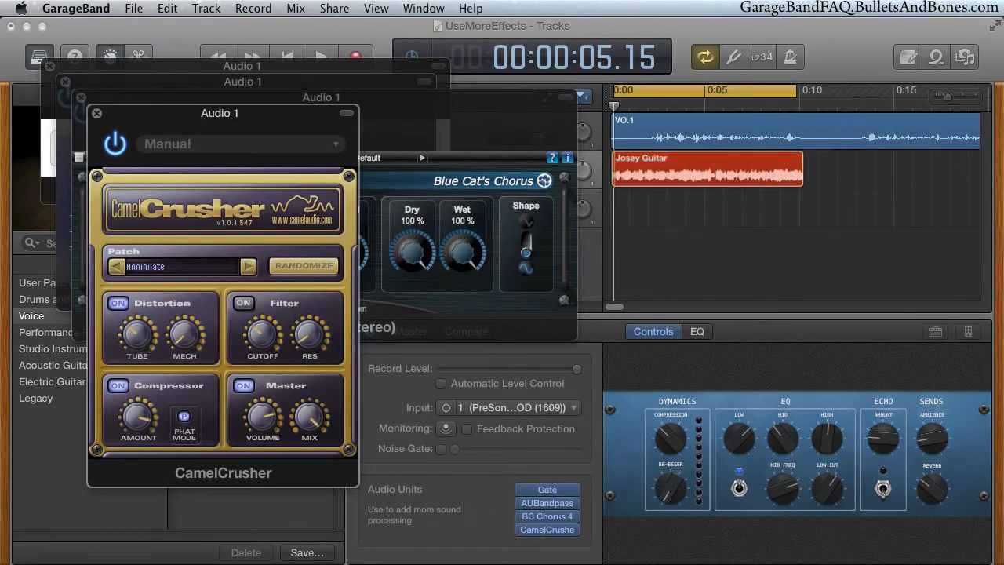
left_click_drag(663, 251, 649, 200)
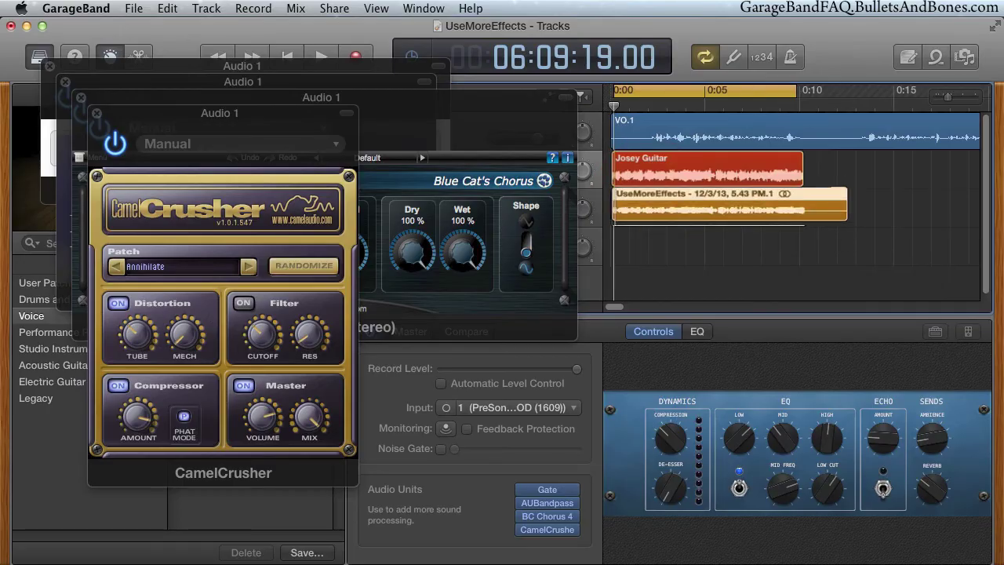